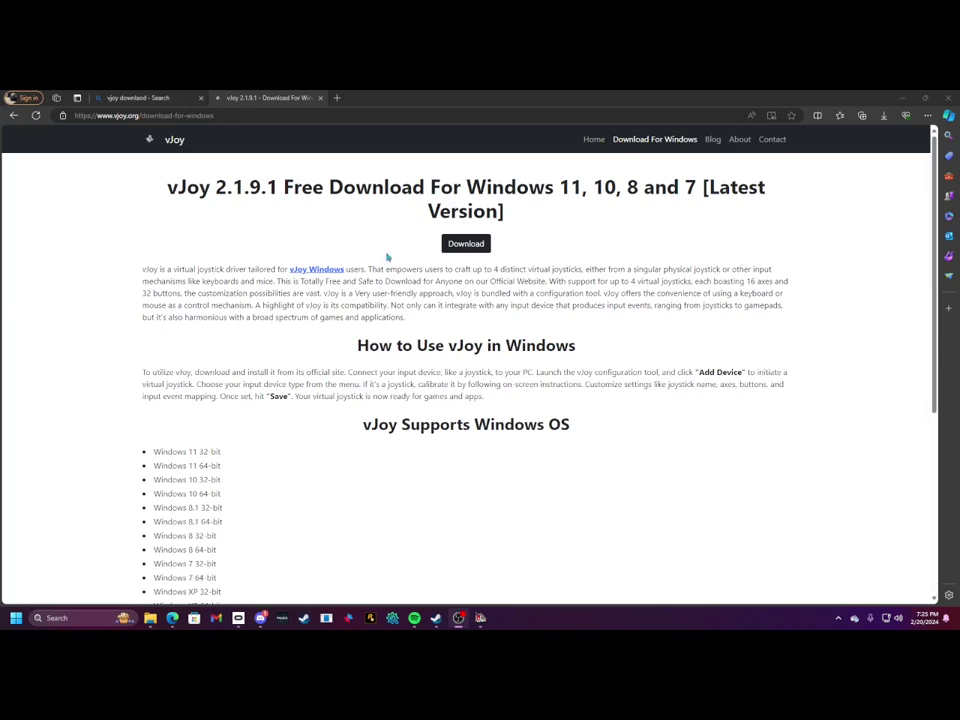
# Run the vJoy setup from the desktop and install vJoy Device Driver 2.1.9.1 with all companion applications
pyautogui.click(903, 97)
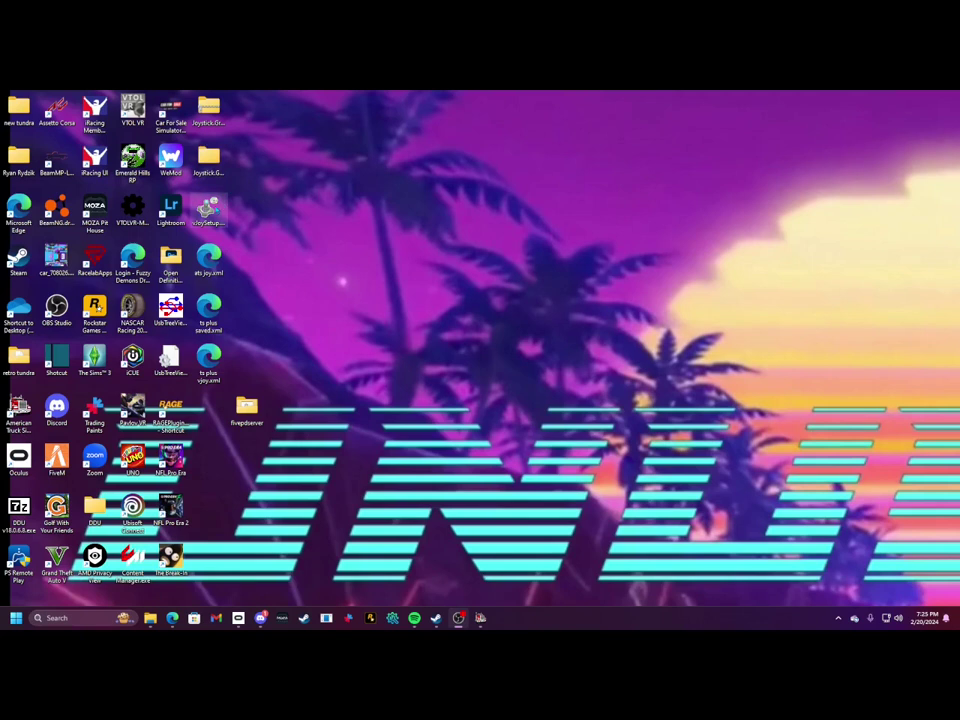
pyautogui.click(208, 208)
pyautogui.doubleClick(210, 212)
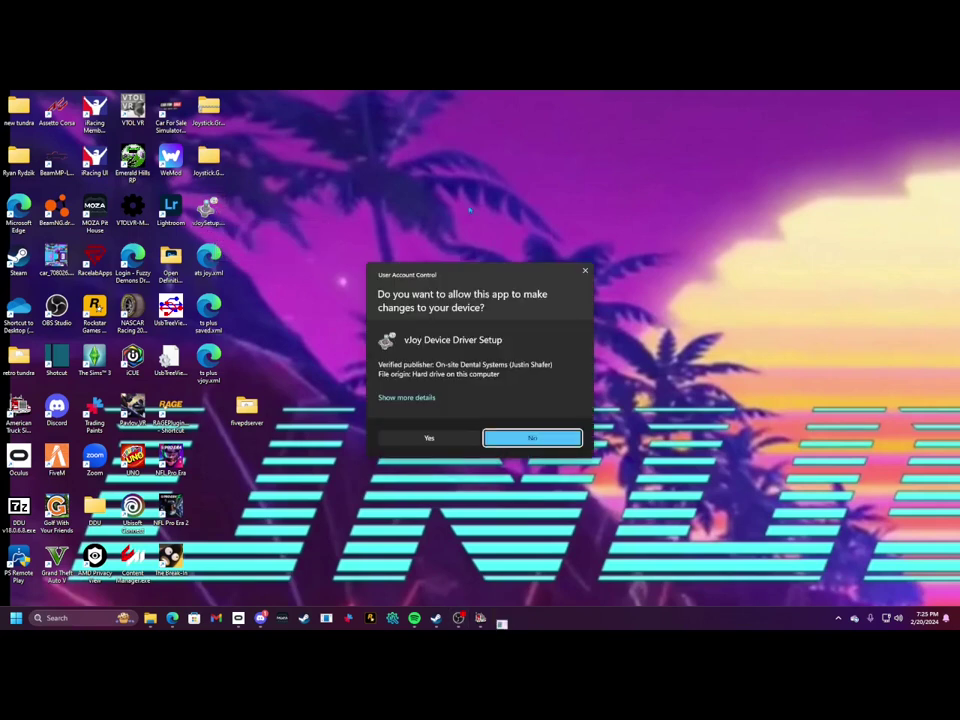
pyautogui.click(432, 440)
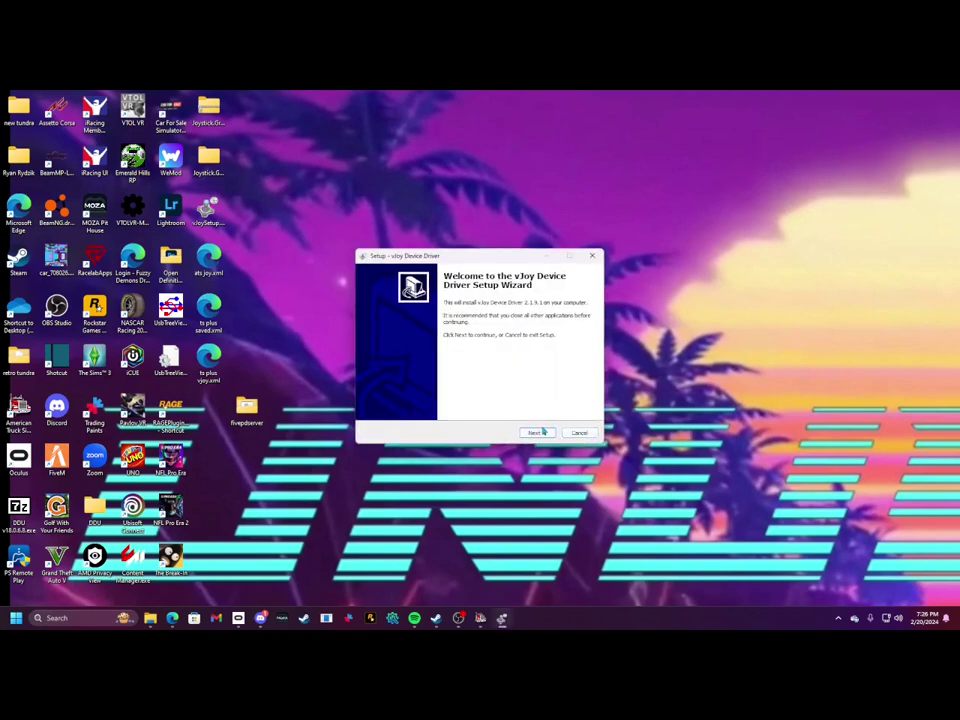
pyautogui.click(538, 433)
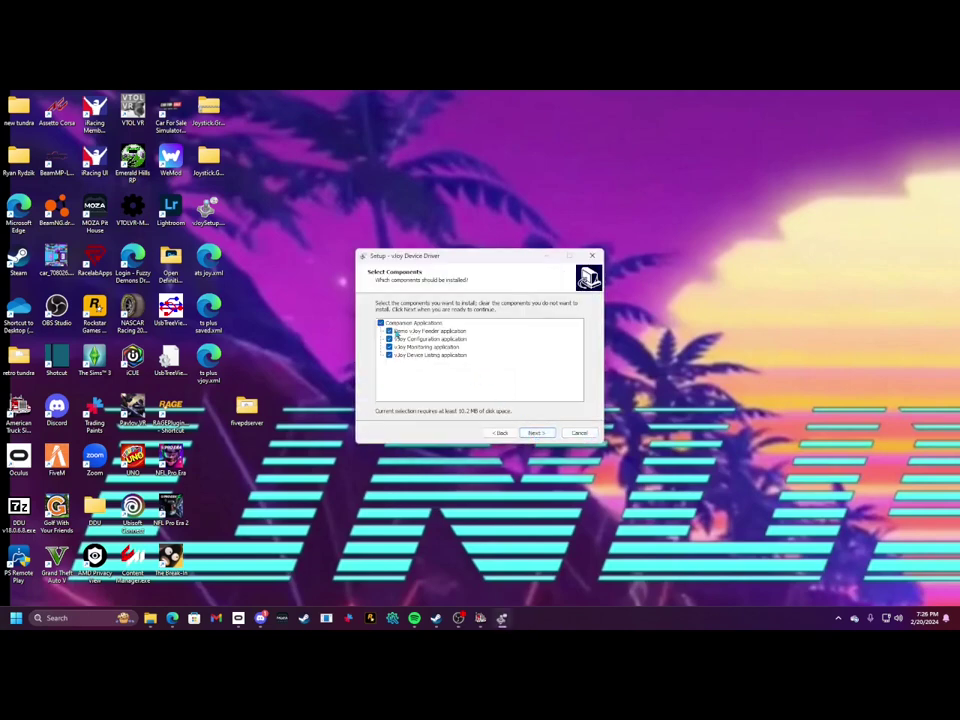
pyautogui.click(536, 433)
pyautogui.click(537, 433)
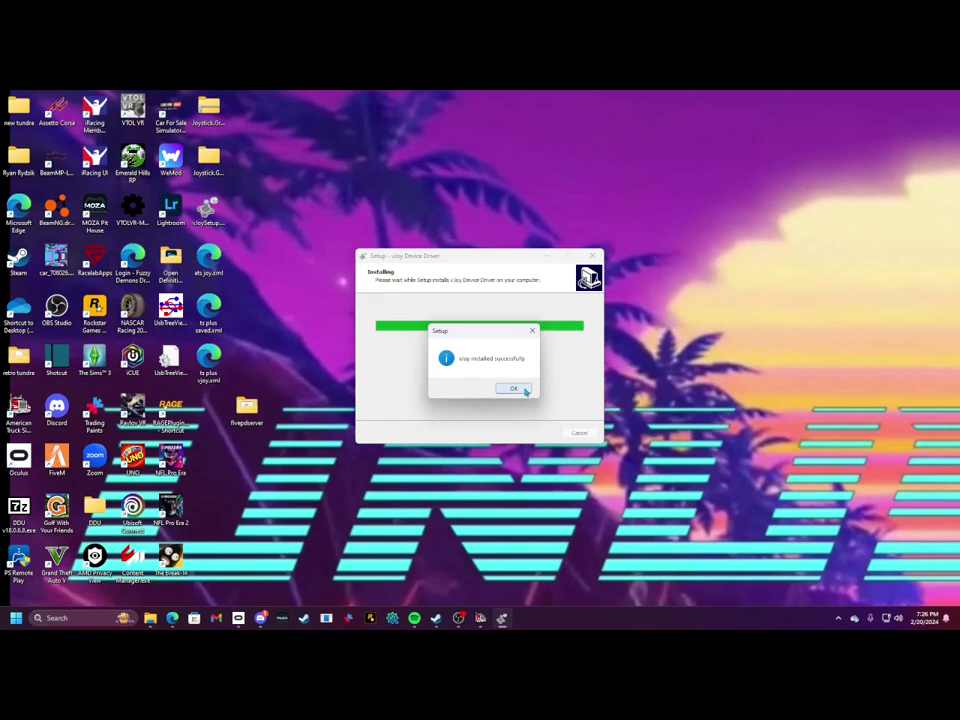
pyautogui.click(513, 389)
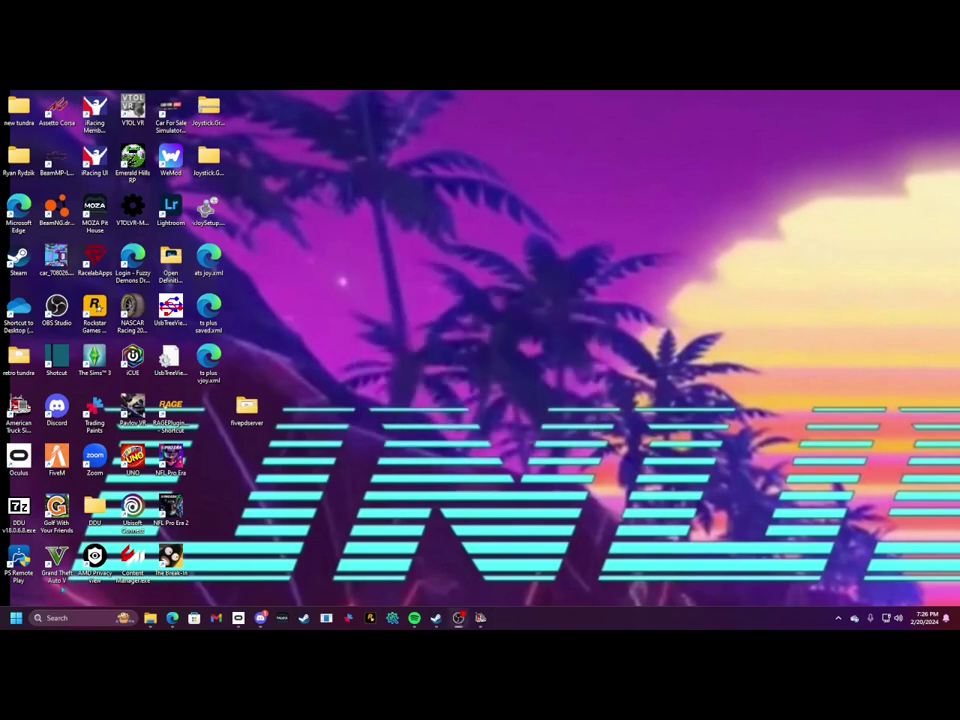
# Open the Configure vJoy utility, examine the axes, buttons, POV and force feedback settings of vJoy device 1, and close it
pyautogui.click(16, 617)
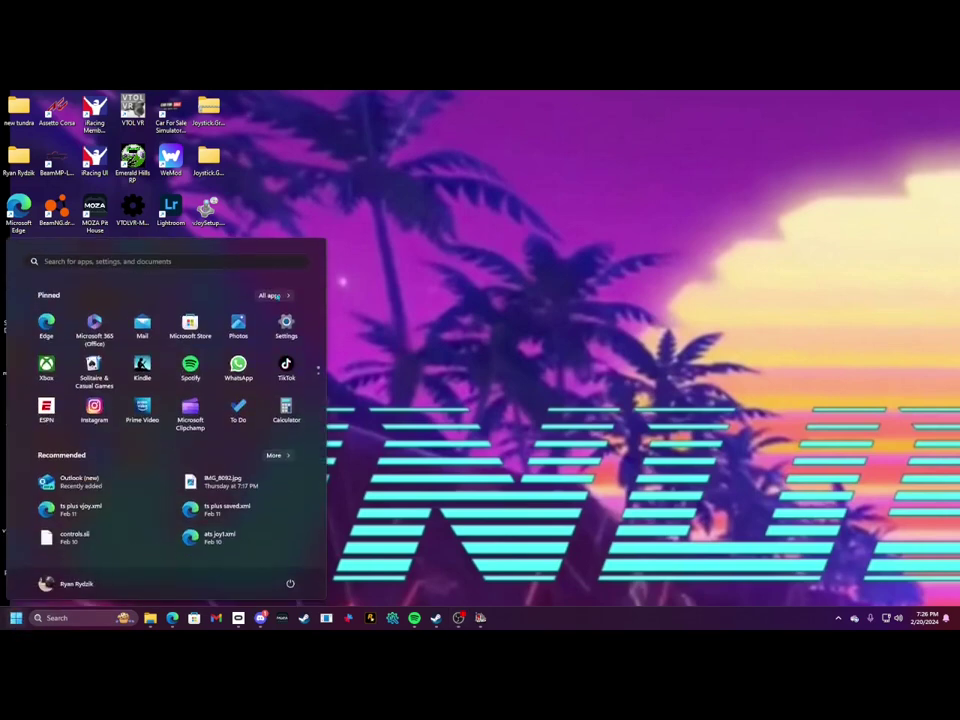
pyautogui.click(272, 295)
pyautogui.scroll(-3, 135, 358)
pyautogui.scroll(-15, 135, 358)
pyautogui.click(100, 328)
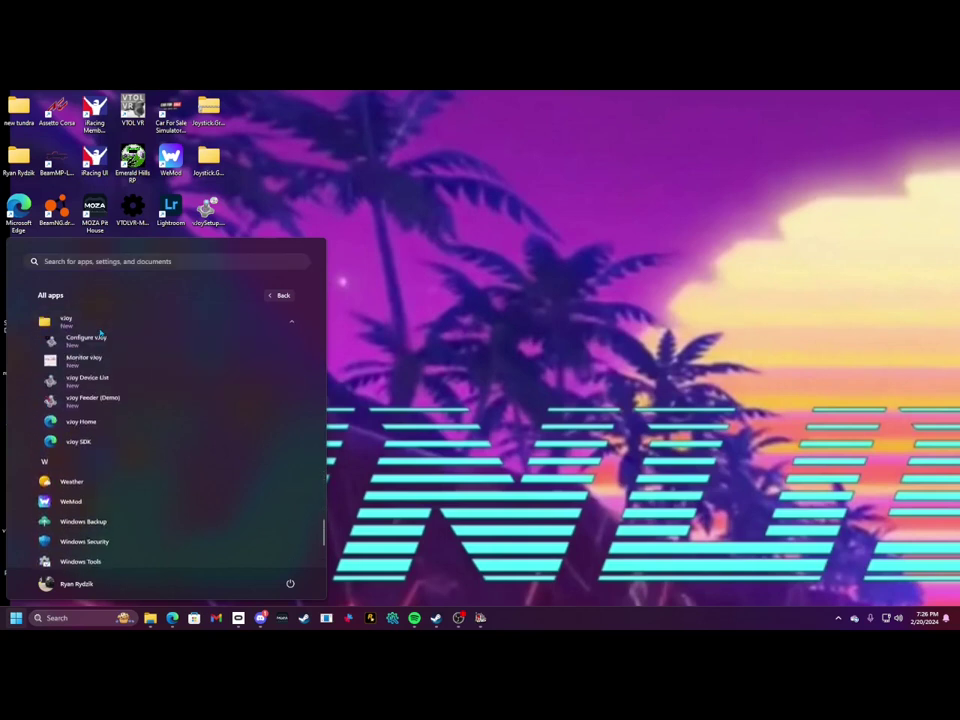
pyautogui.click(147, 348)
pyautogui.click(455, 438)
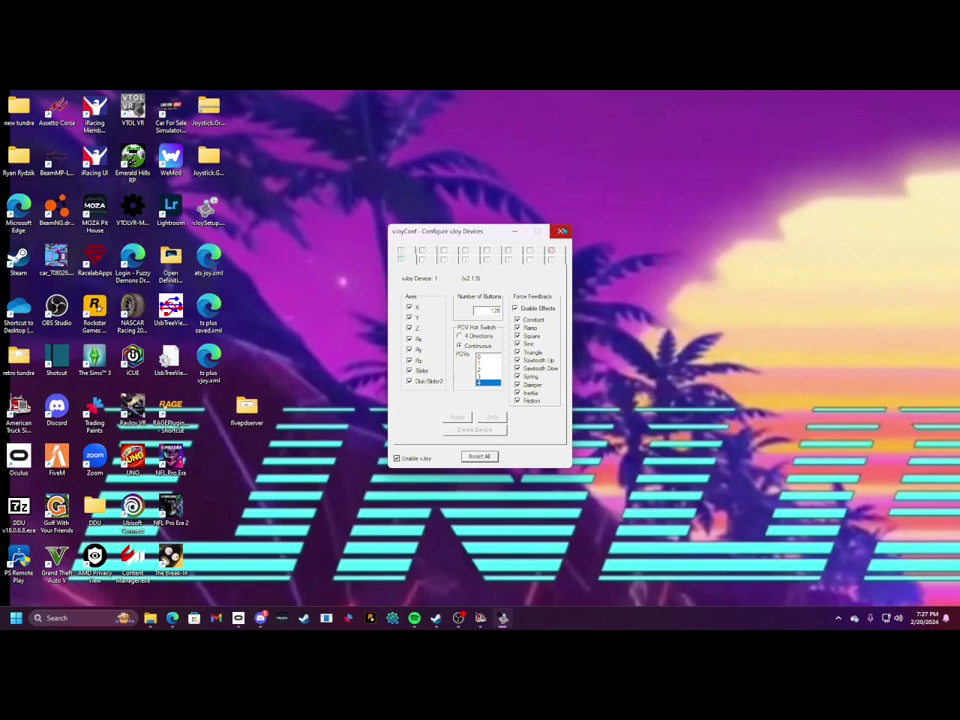
pyautogui.click(562, 231)
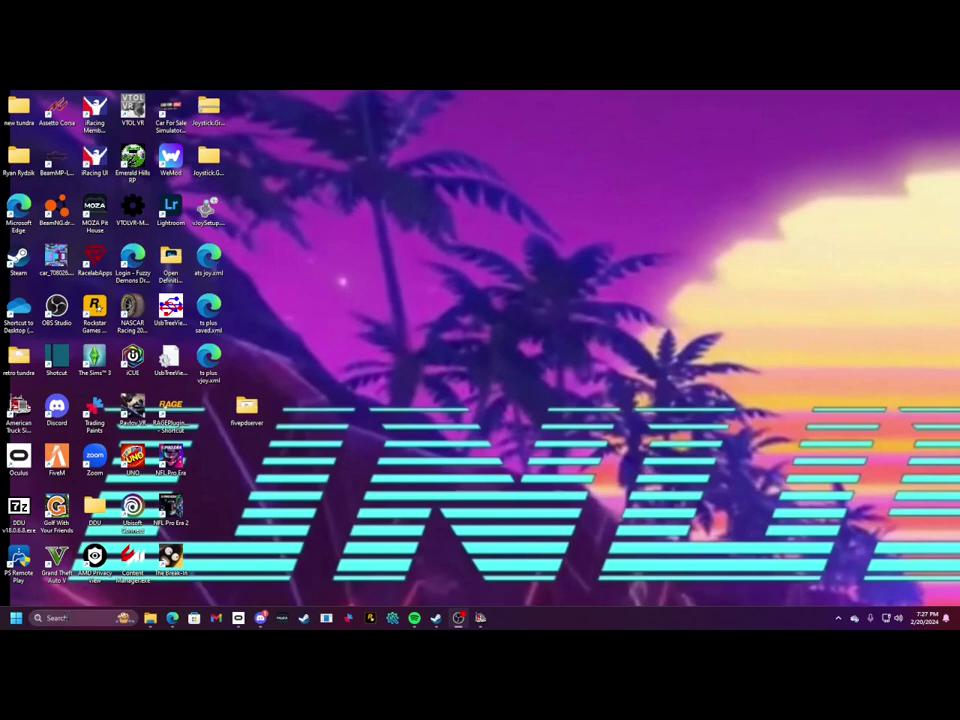
# Switch to Edge, search the web for "joystick gremlin" and open the Joystick Gremlin site's download page
pyautogui.click(172, 617)
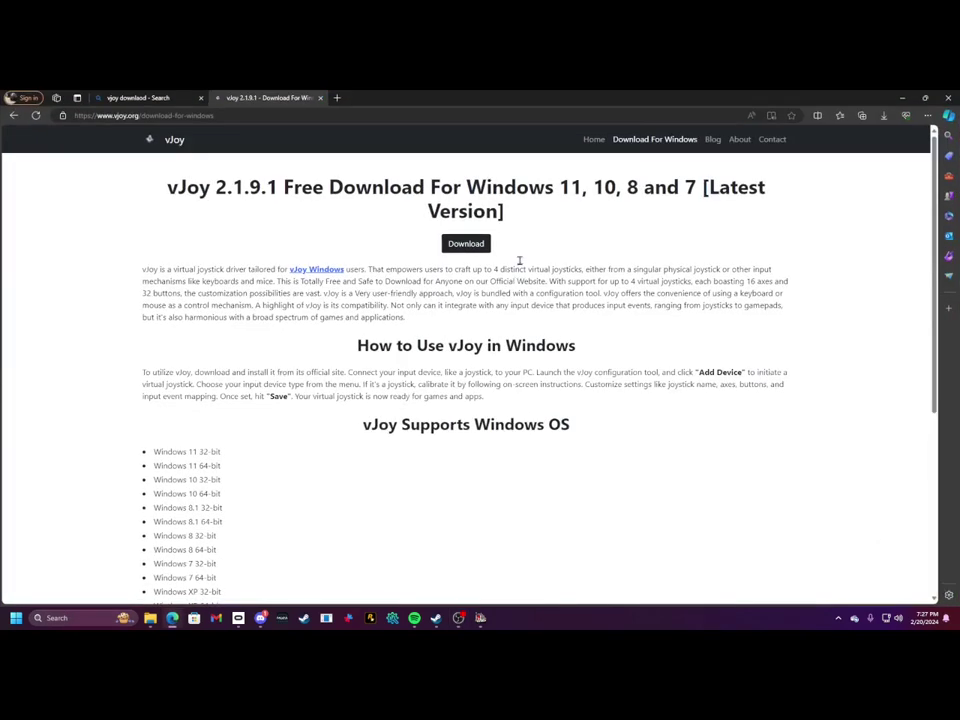
pyautogui.click(321, 97)
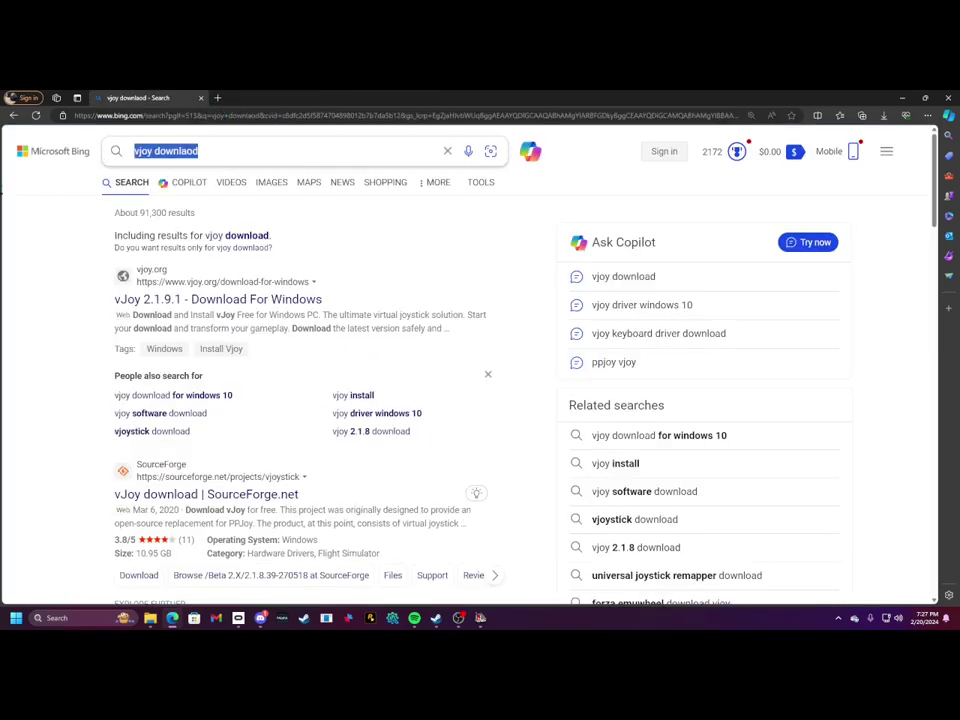
pyautogui.write('joy st')
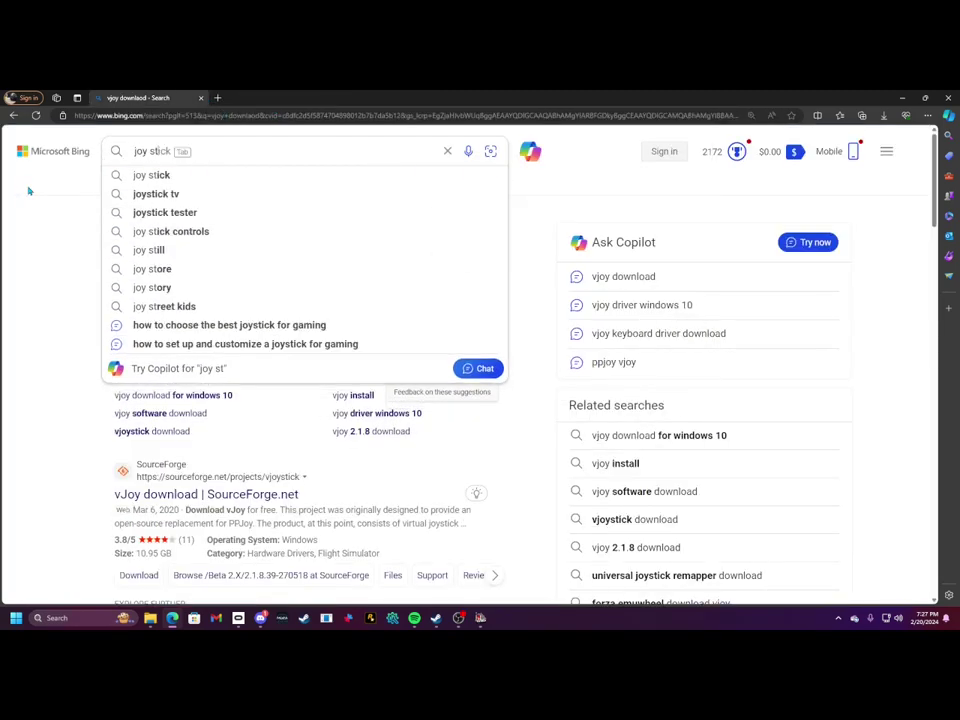
pyautogui.write('ick gr')
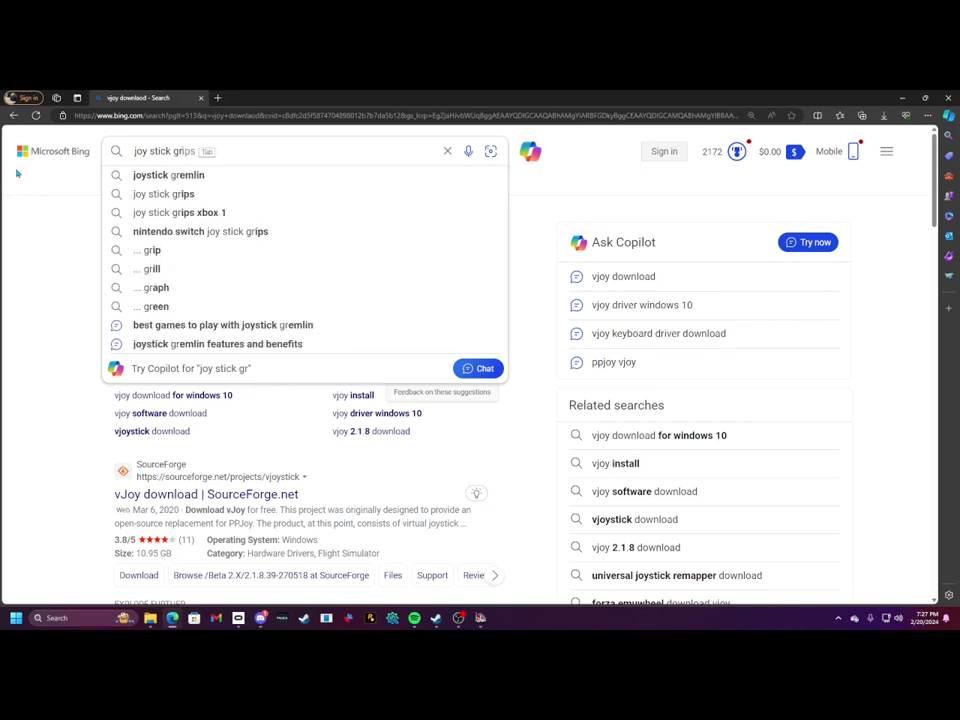
pyautogui.click(207, 175)
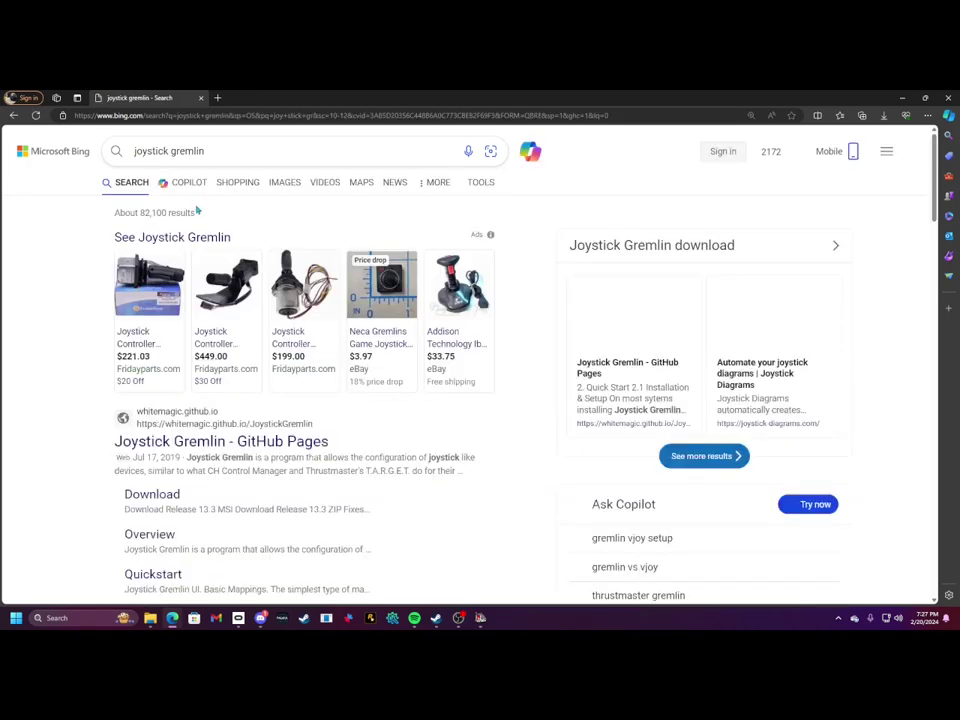
pyautogui.click(190, 447)
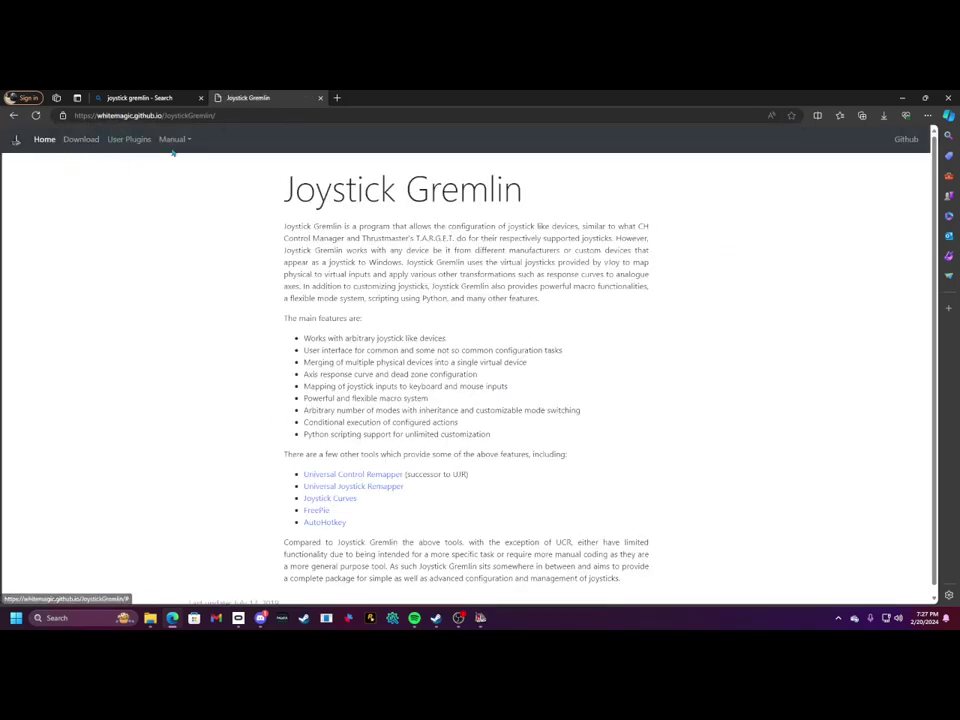
pyautogui.click(80, 140)
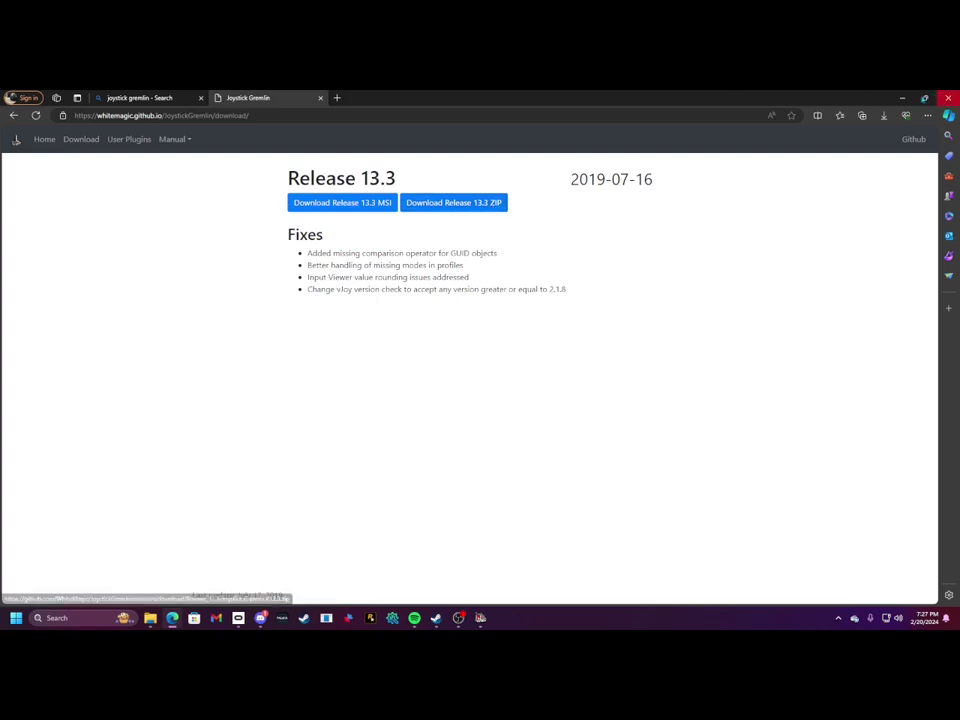
# Look through the Joystick.Gremlin.R13.3 files from the desktop for the program's executable
pyautogui.press('super+d')
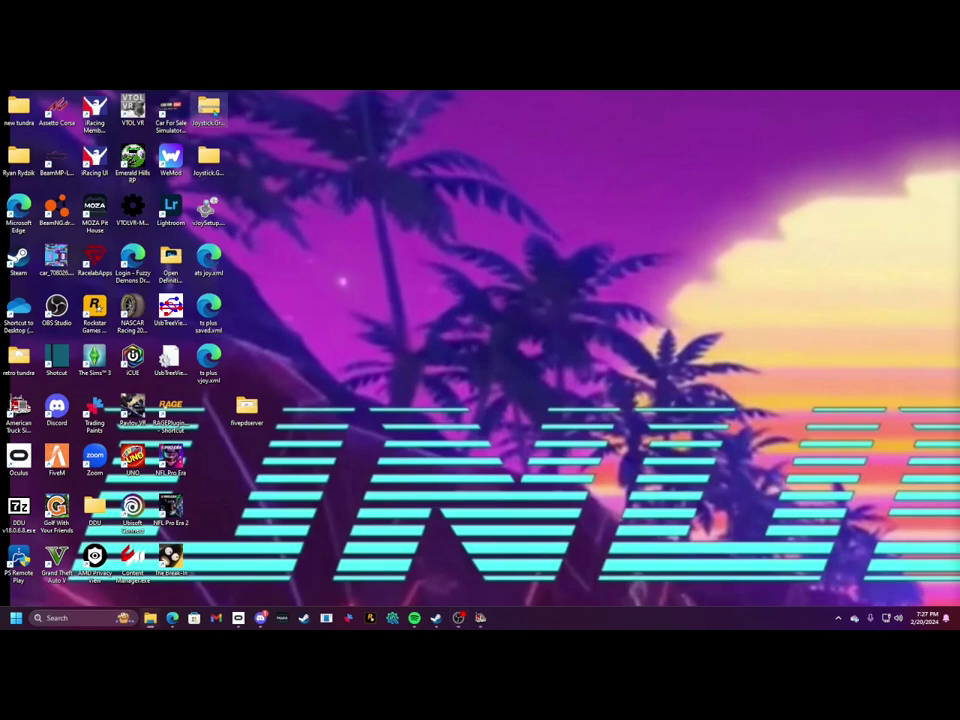
pyautogui.doubleClick(208, 155)
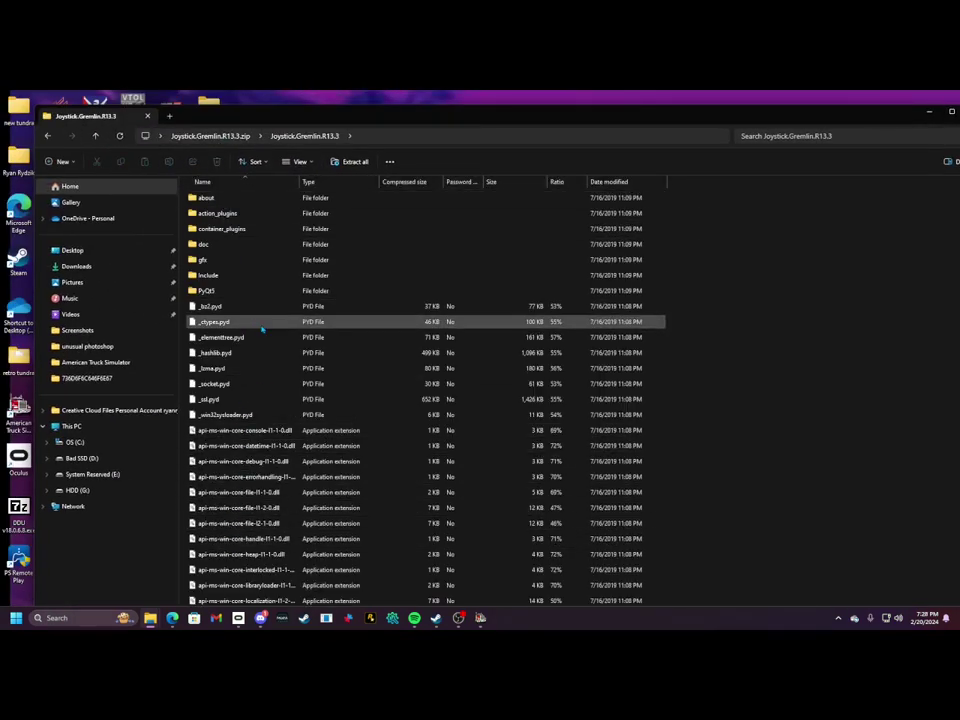
pyautogui.scroll(-8, 240, 276)
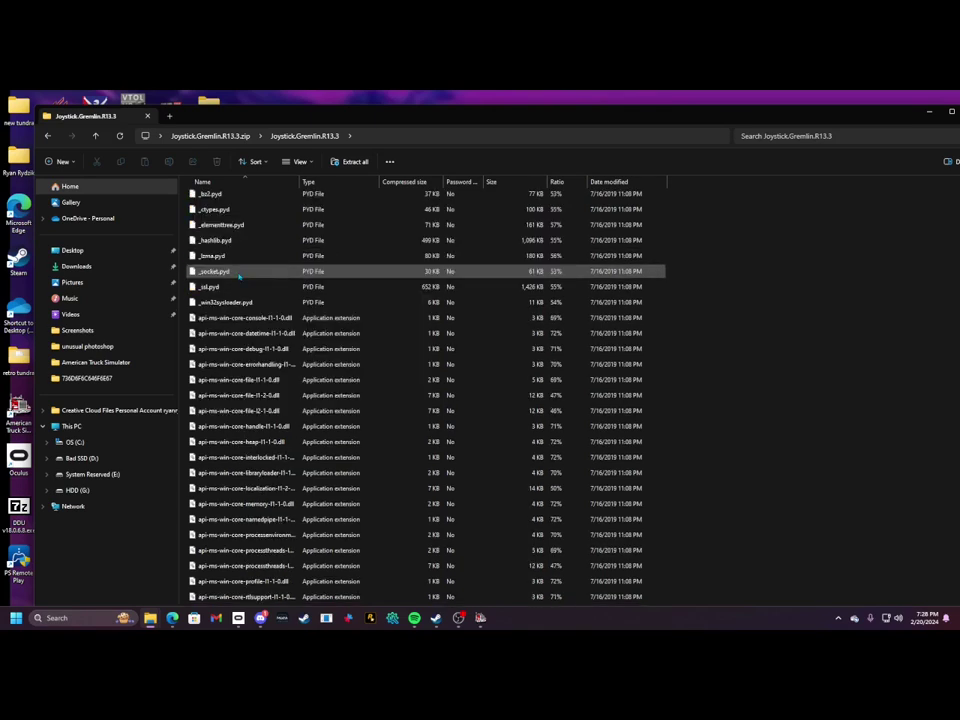
pyautogui.scroll(-3, 238, 286)
pyautogui.scroll(-3, 245, 302)
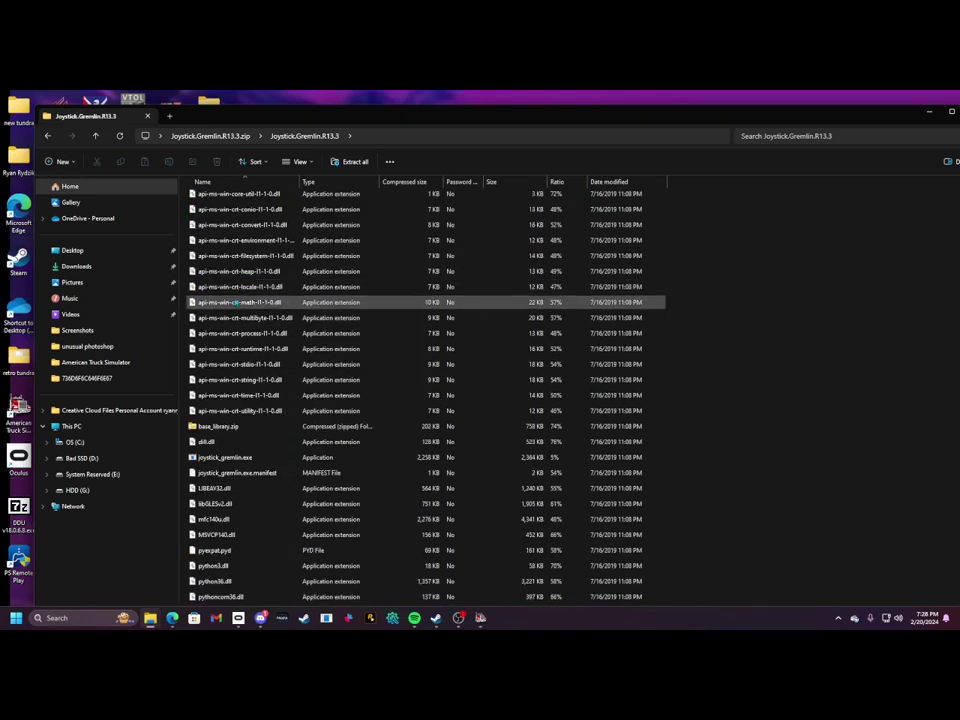
pyautogui.scroll(-6, 250, 330)
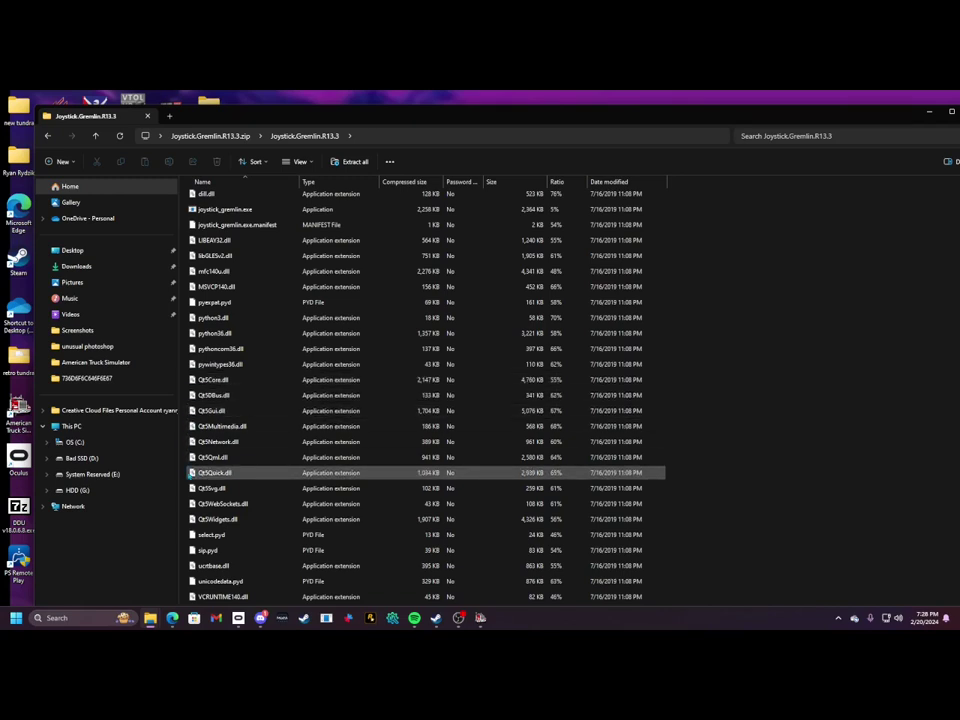
pyautogui.scroll(-2, 191, 420)
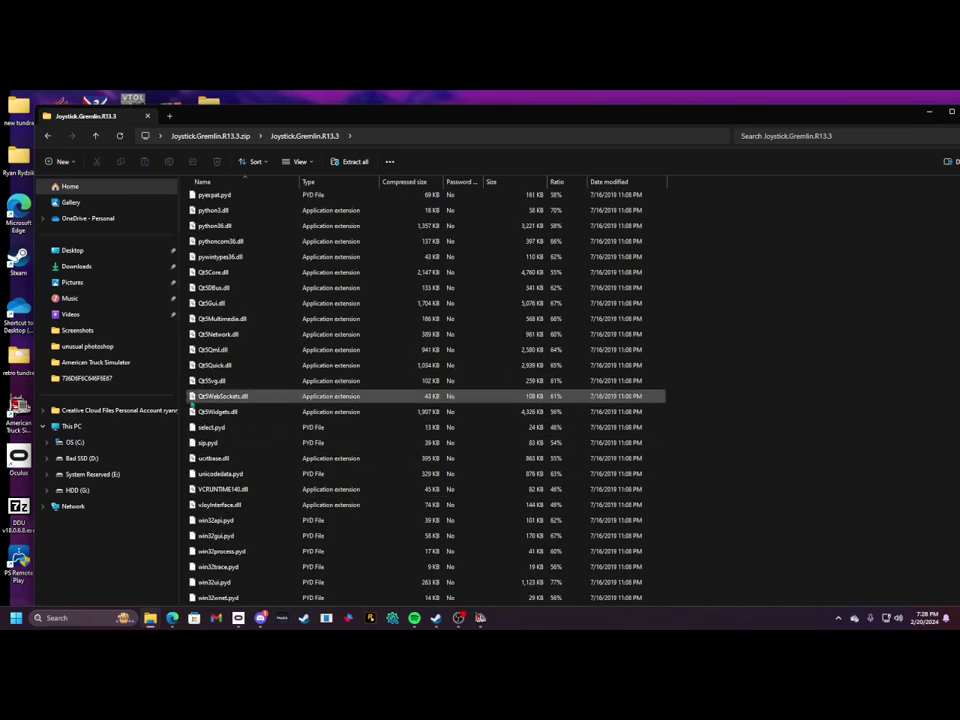
pyautogui.scroll(8, 191, 405)
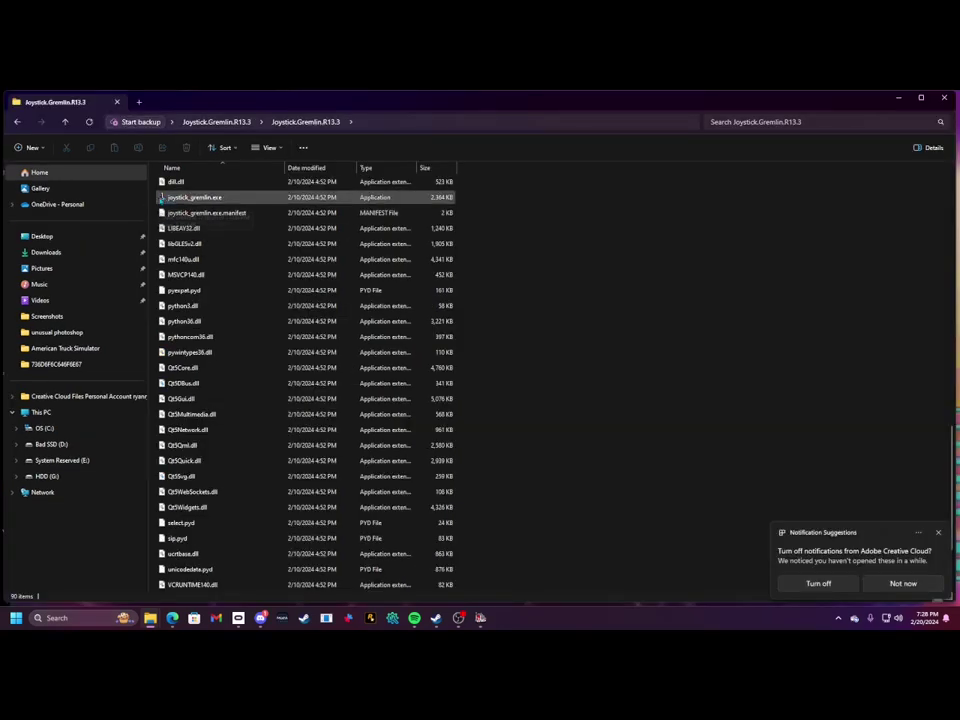
# Launch joystick_gremlin.exe from the extracted Joystick.Gremlin.R13.3 folder and maximise the Joystick Gremlin window
pyautogui.moveTo(163, 197); pyautogui.dragTo(171, 198)
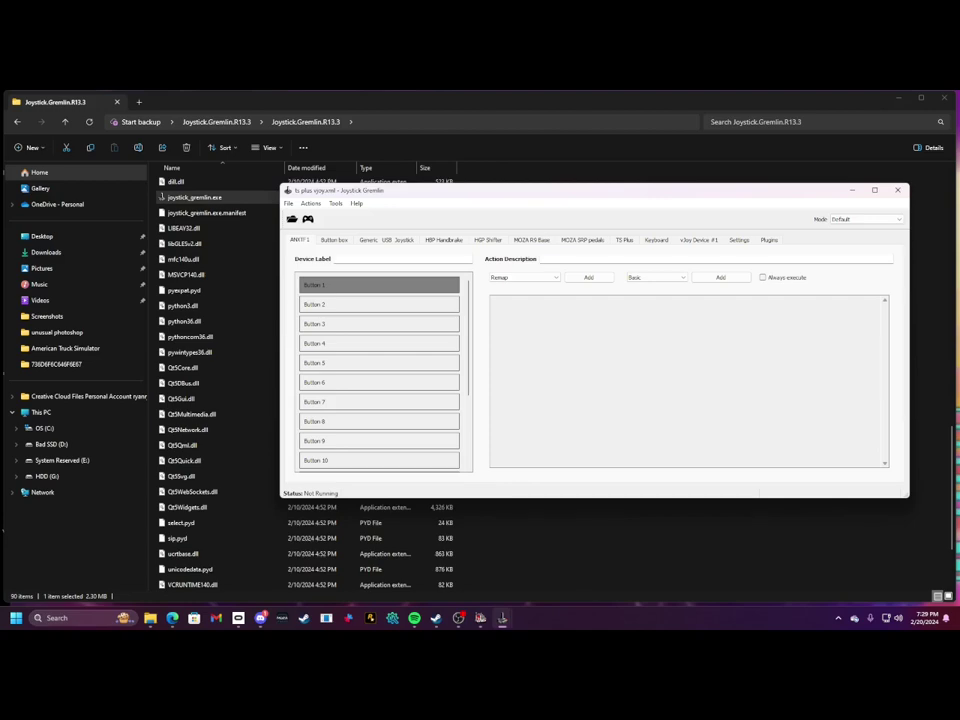
pyautogui.click(894, 100)
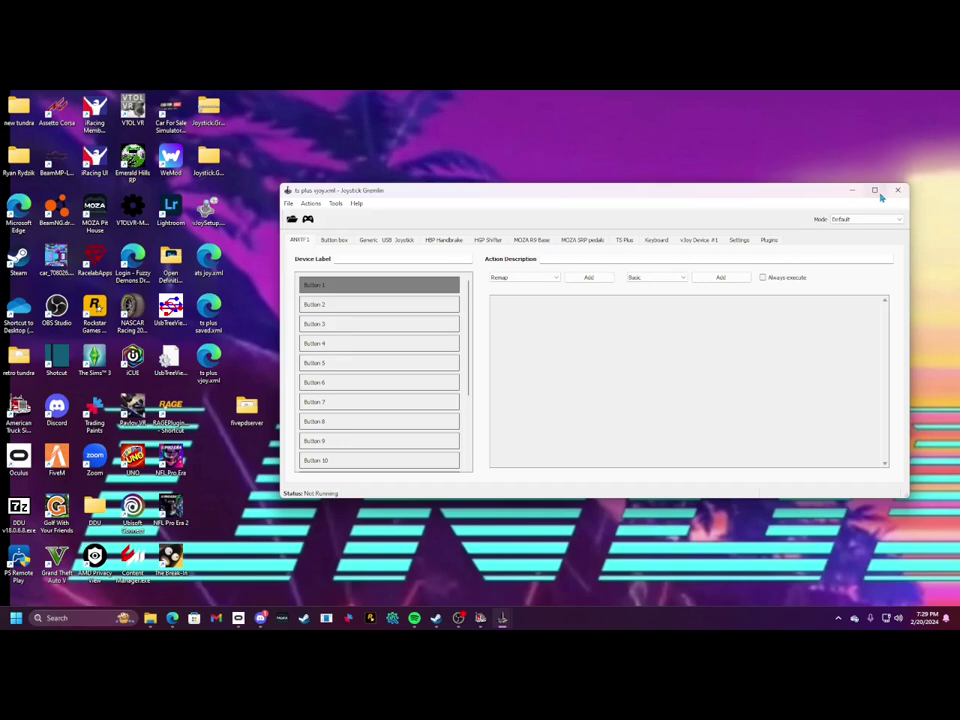
pyautogui.click(877, 192)
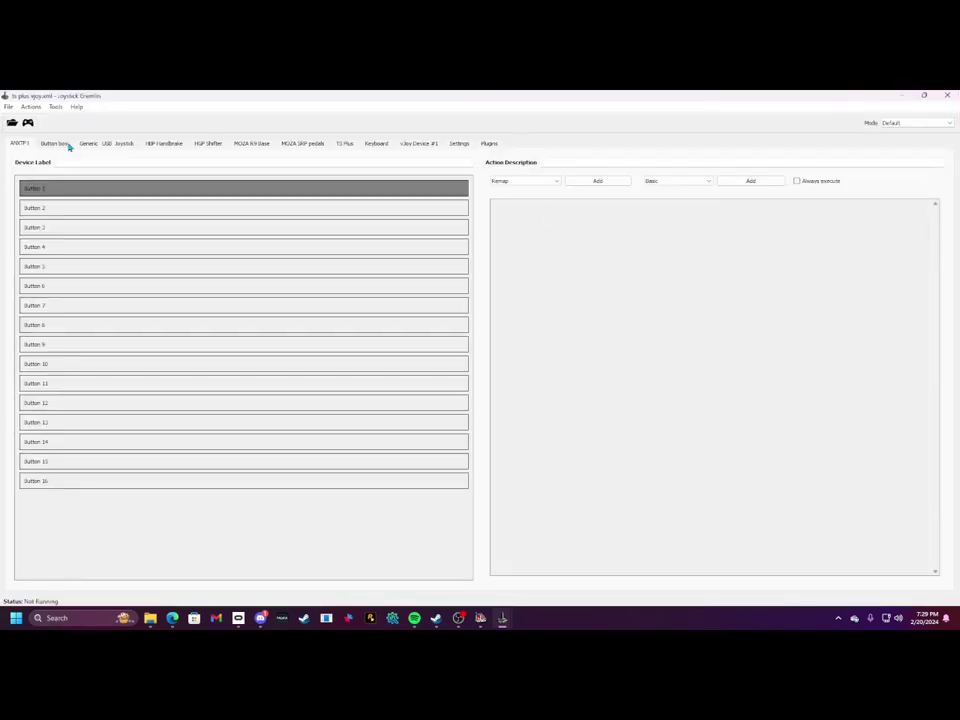
# Examine the inputs listed for the TS Plus, ANXTF1, Button box, Generic USB Joystick and HBP Handbrake devices, ending on TS Plus
pyautogui.click(343, 144)
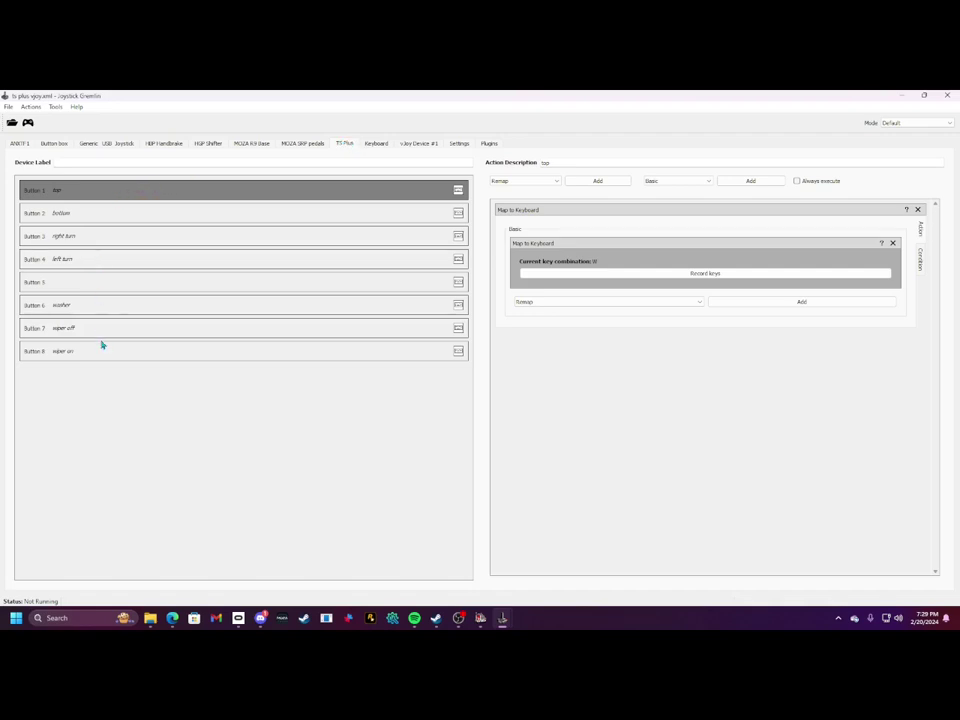
pyautogui.click(93, 185)
pyautogui.click(19, 145)
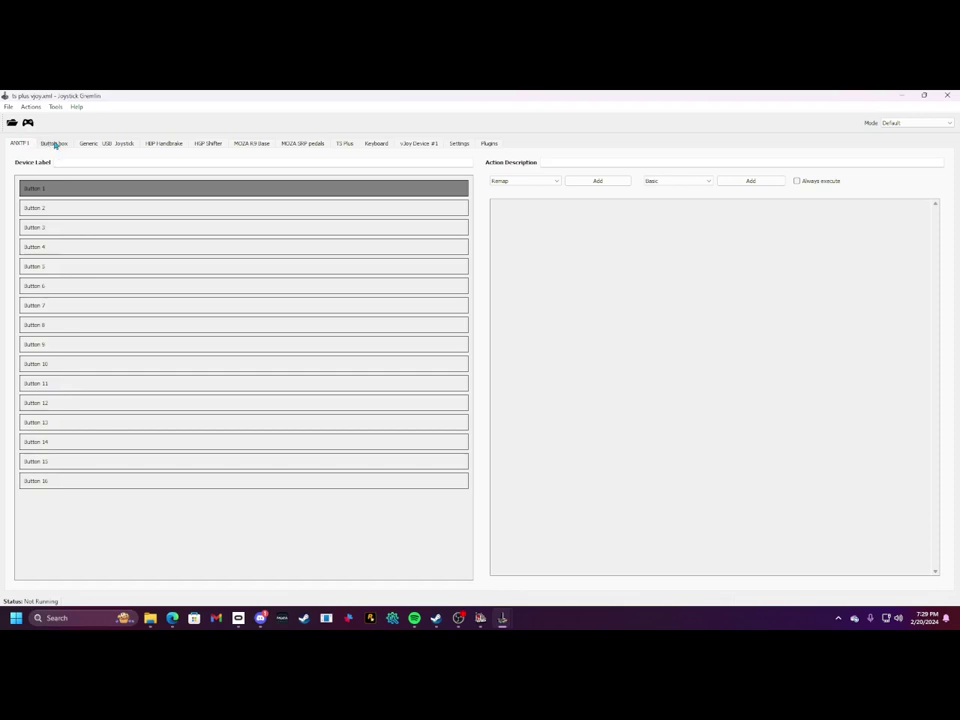
pyautogui.click(55, 145)
pyautogui.click(126, 147)
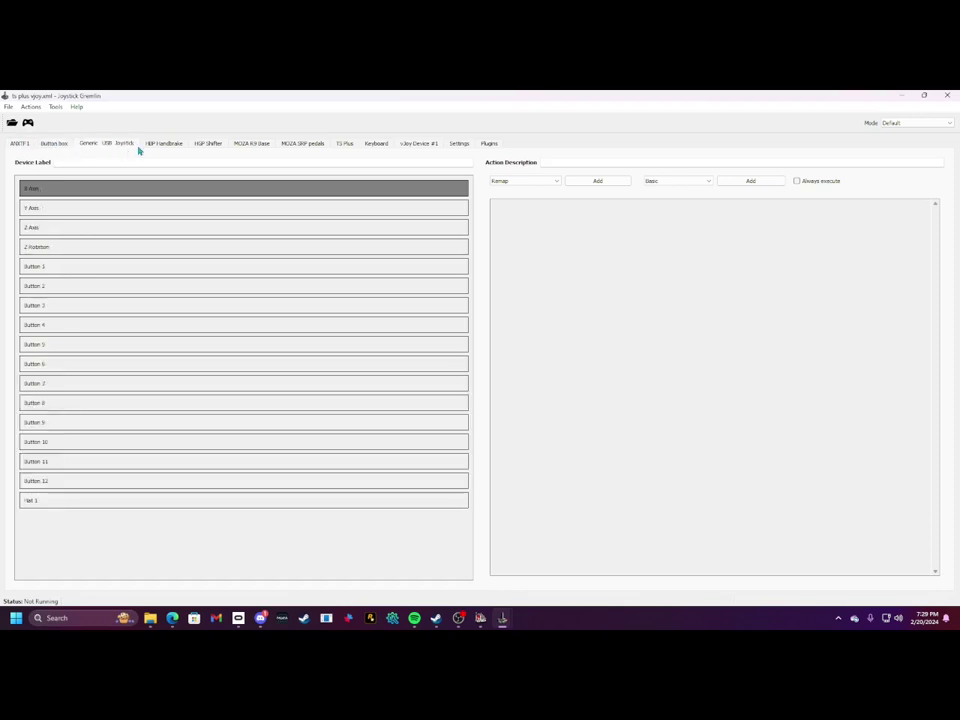
pyautogui.click(157, 147)
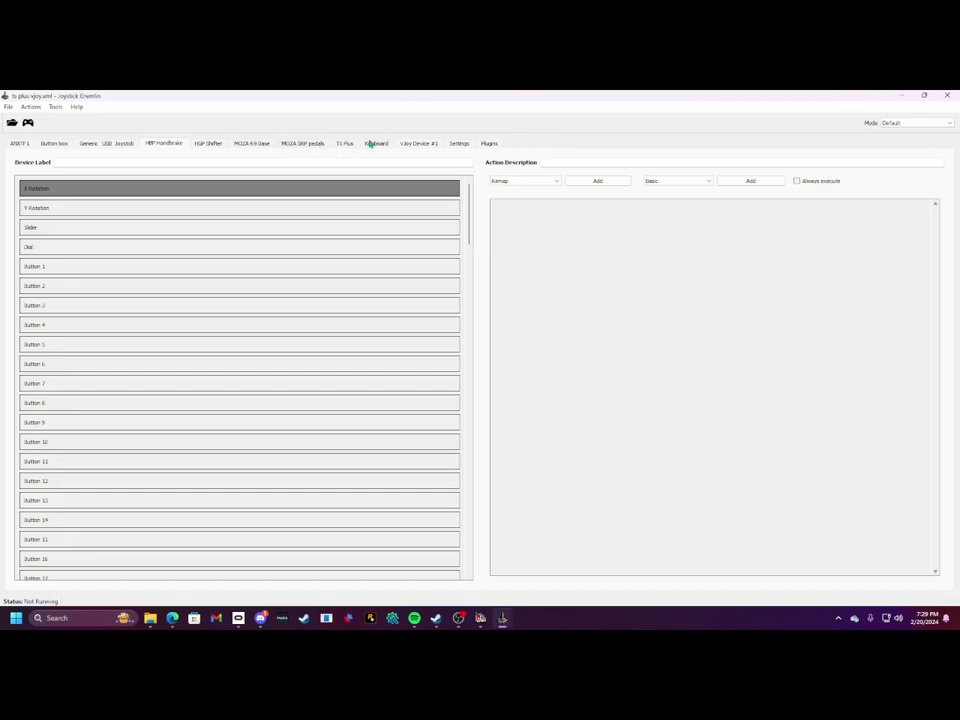
pyautogui.click(350, 147)
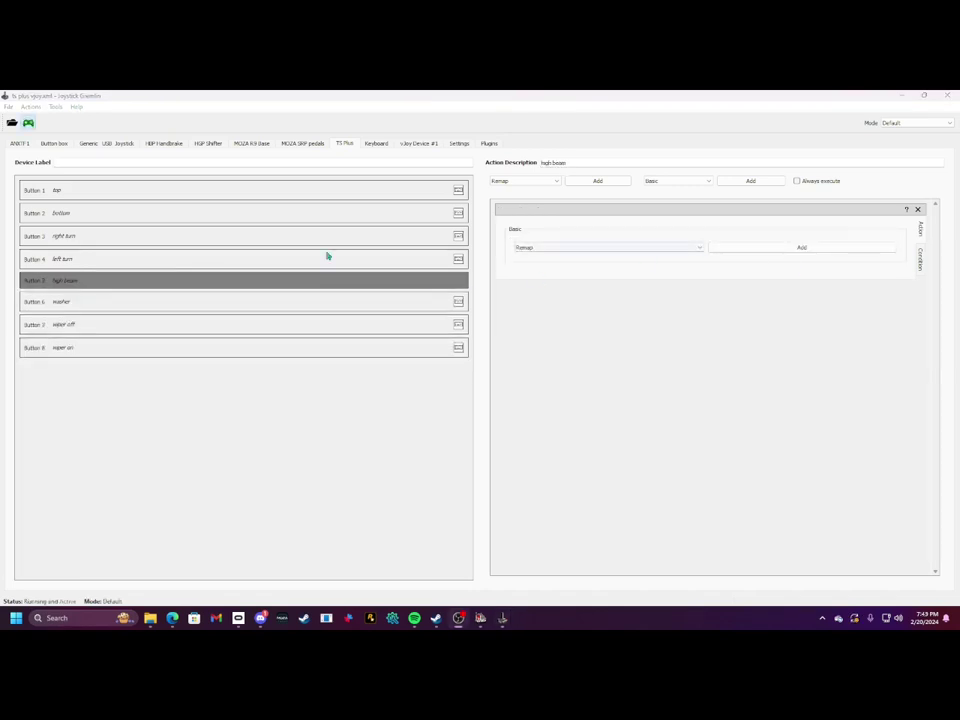
# Examine the actions assigned to the TS Plus top, bottom, right turn and high beam buttons
pyautogui.click(143, 197)
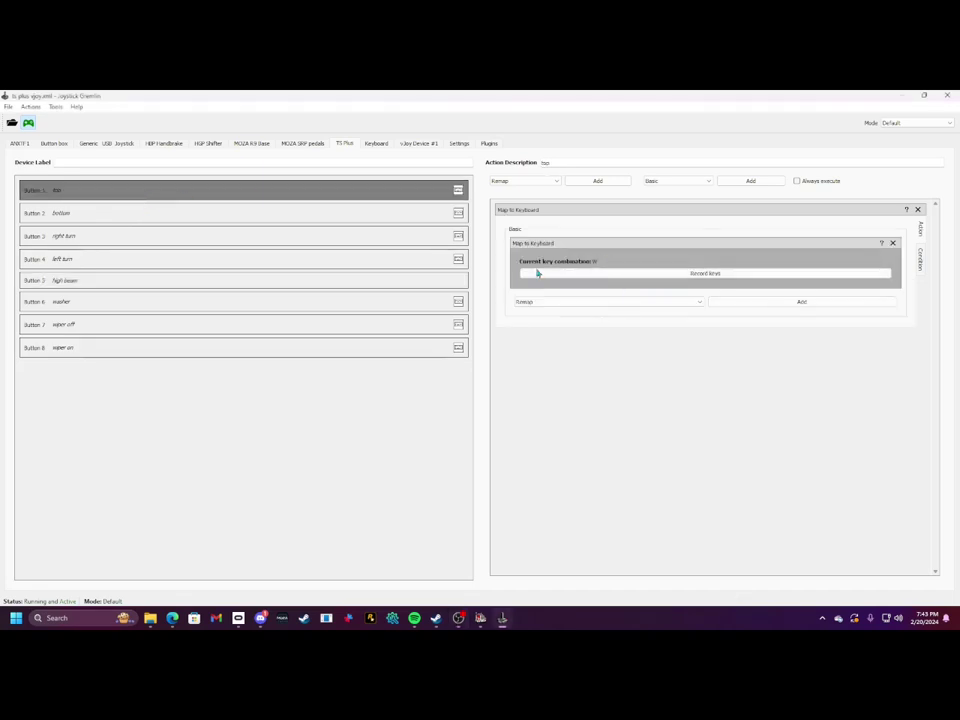
pyautogui.click(293, 214)
pyautogui.click(302, 242)
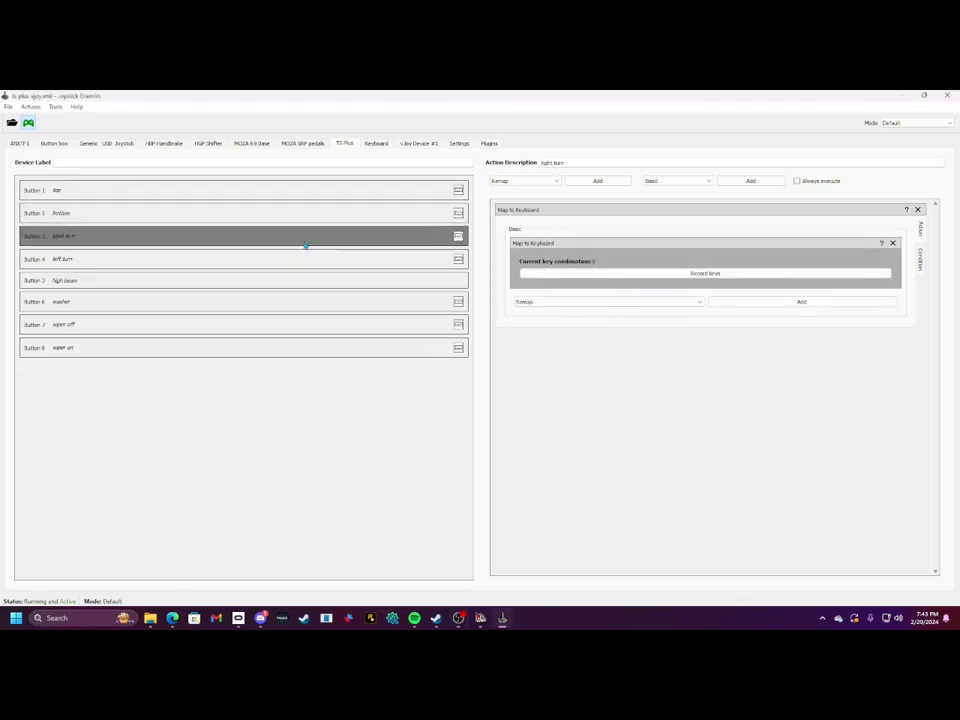
pyautogui.click(139, 284)
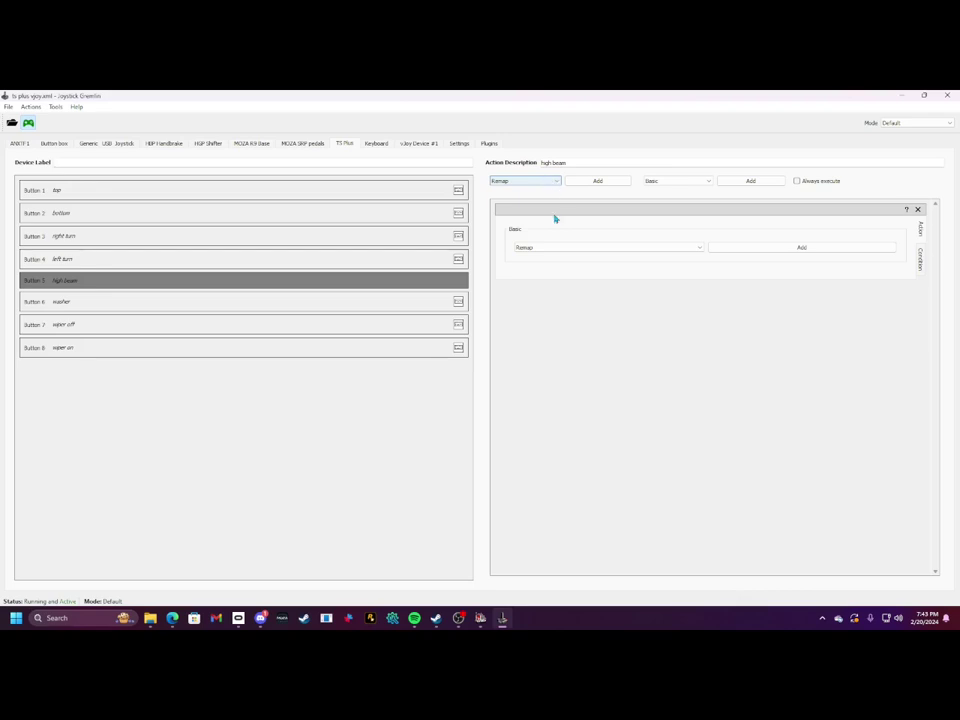
# Add a Map to Keyboard action with the Y key to the high beam button and save the profile
pyautogui.click(634, 250)
pyautogui.click(572, 275)
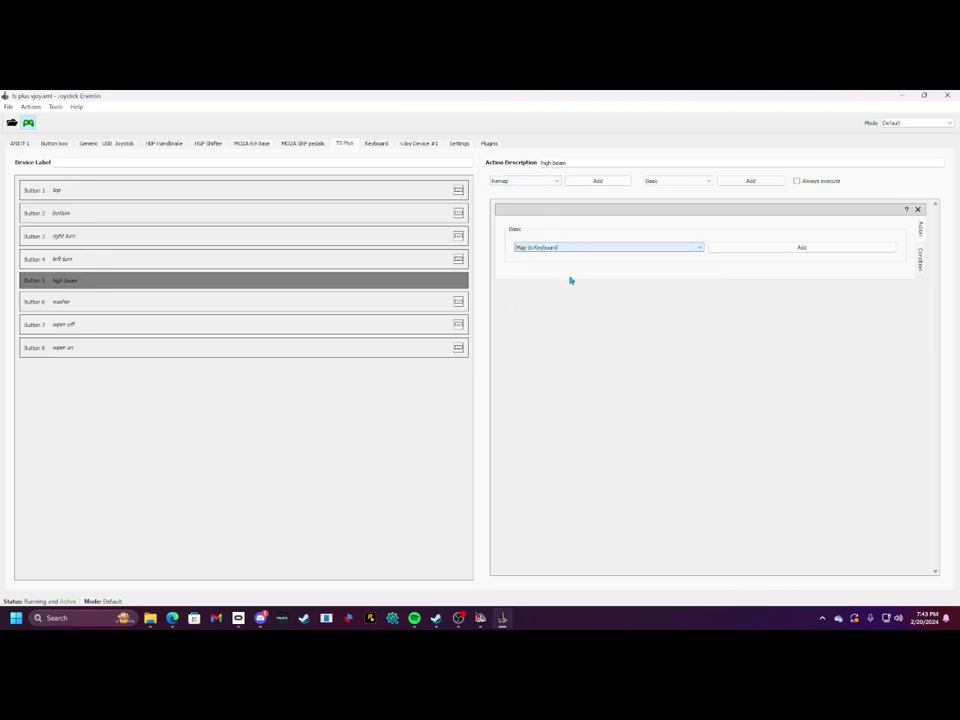
pyautogui.click(757, 247)
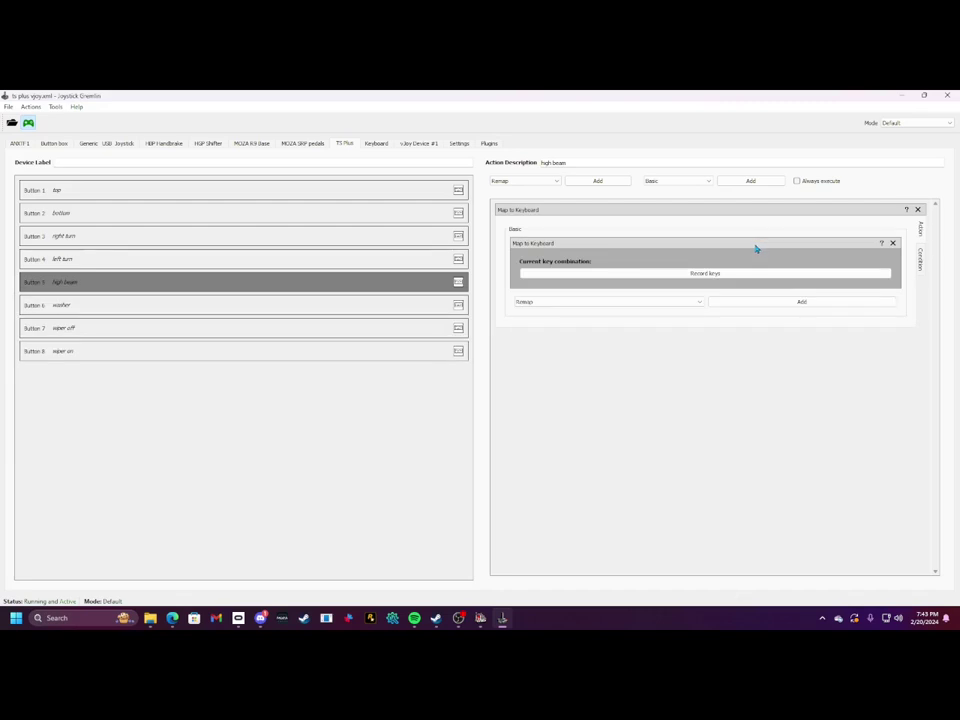
pyautogui.click(608, 276)
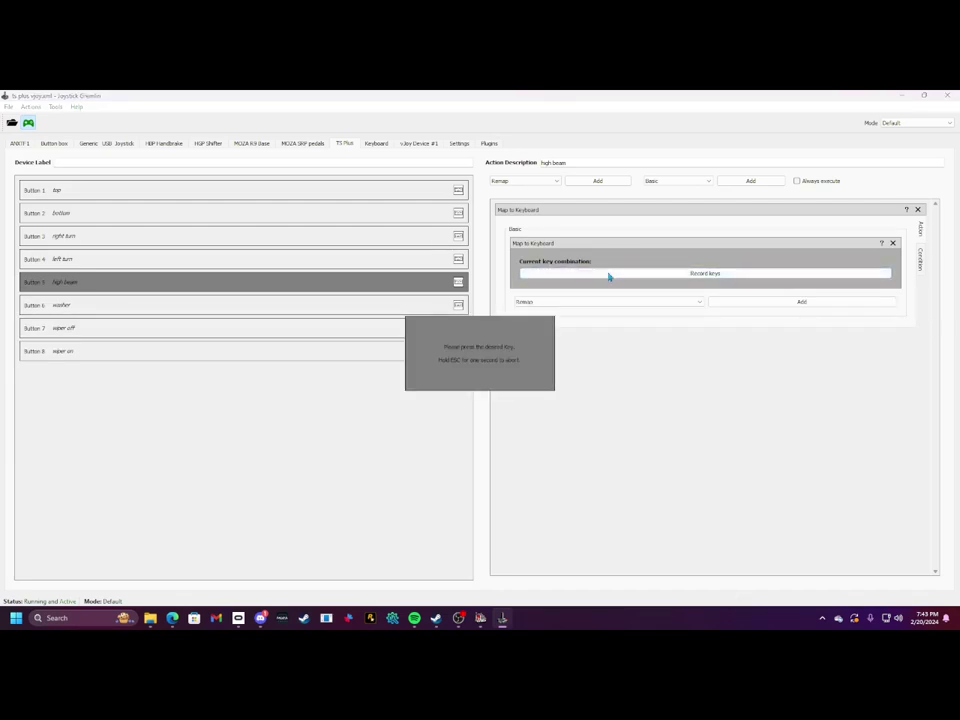
pyautogui.press('y')
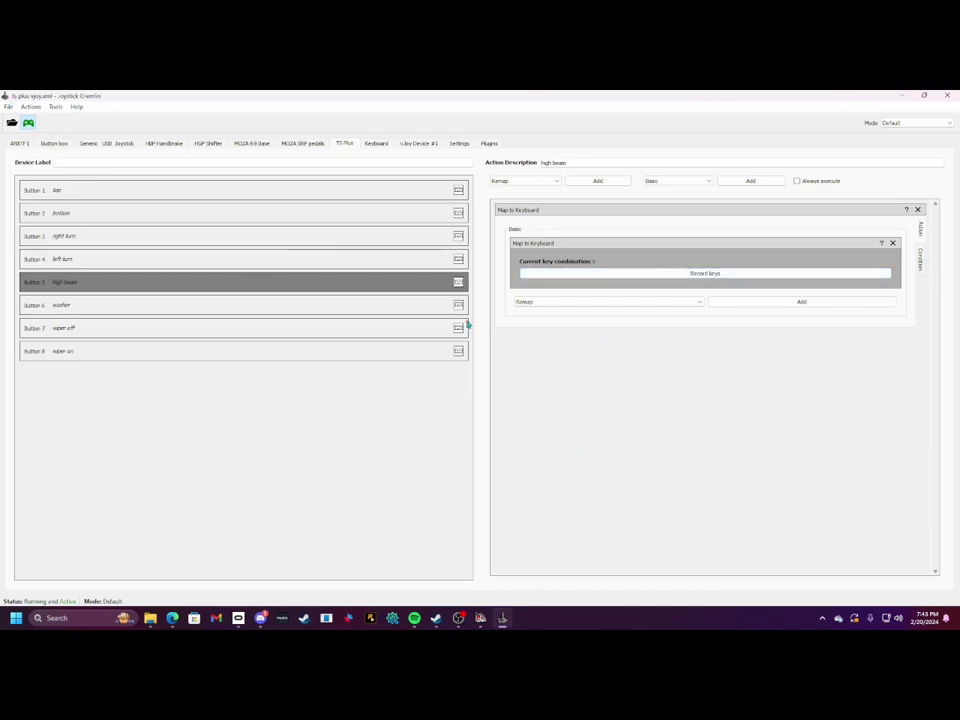
pyautogui.click(8, 106)
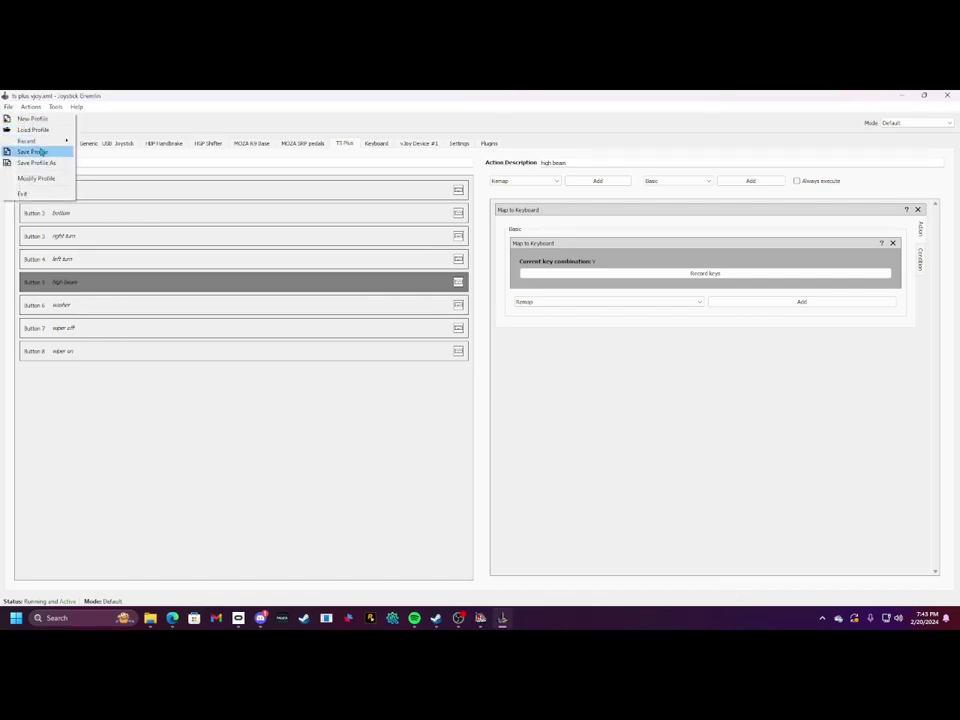
pyautogui.click(43, 152)
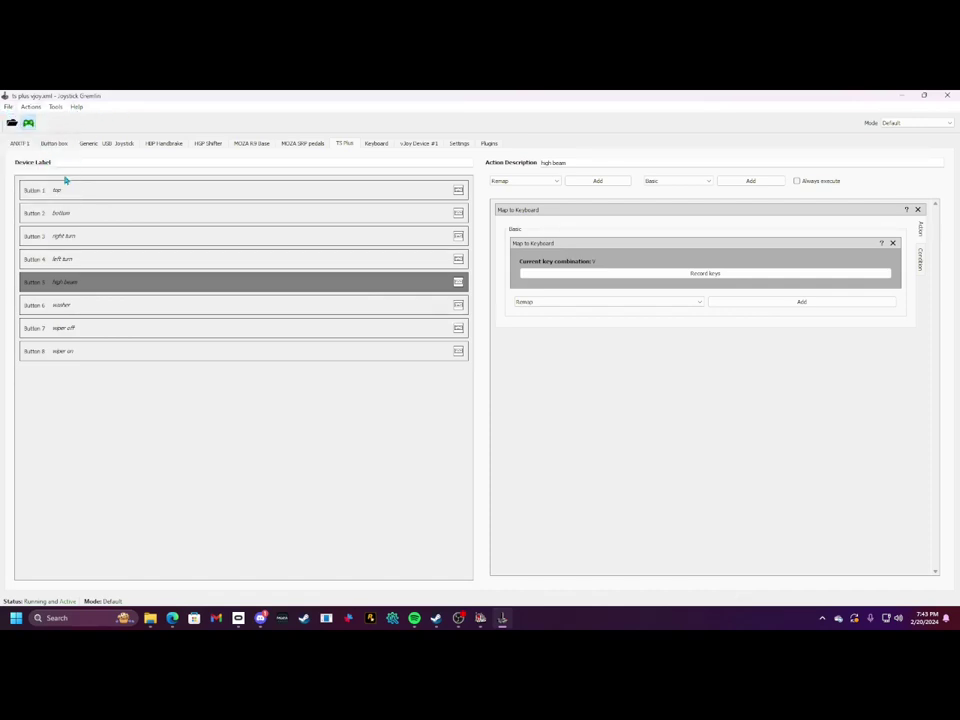
# Switch the profile's activation off and back on, and minimise the Joystick Gremlin window
pyautogui.click(30, 125)
pyautogui.click(29, 124)
pyautogui.click(902, 95)
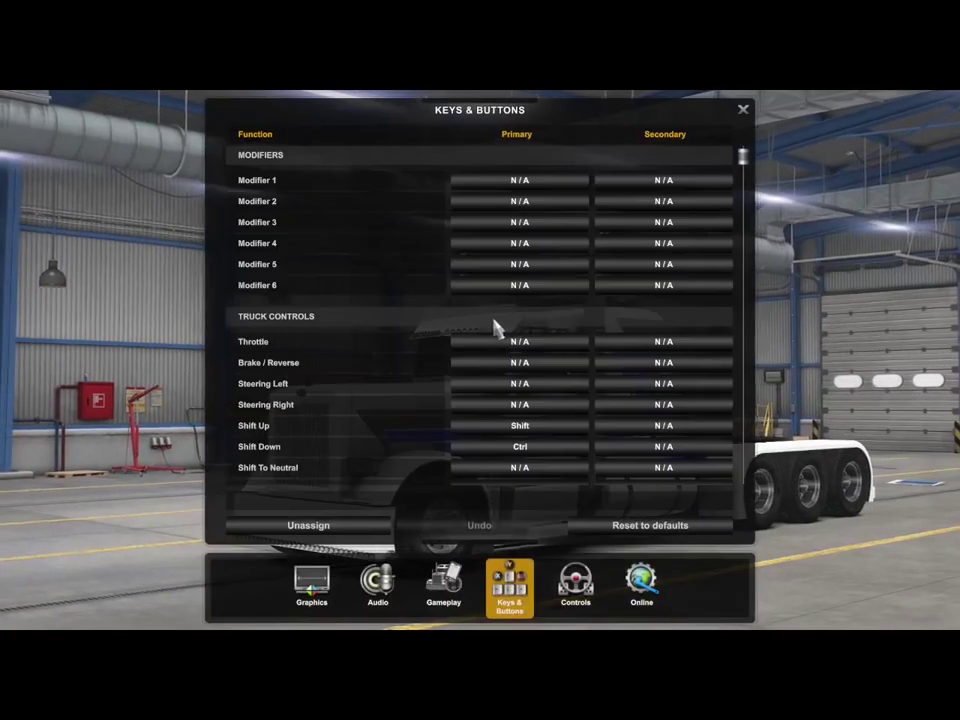
# Review the truck control bindings down to High Beam Headlights in the game's Keys & Buttons settings, and close them
pyautogui.scroll(-5, 538, 347)
pyautogui.scroll(-3, 546, 343)
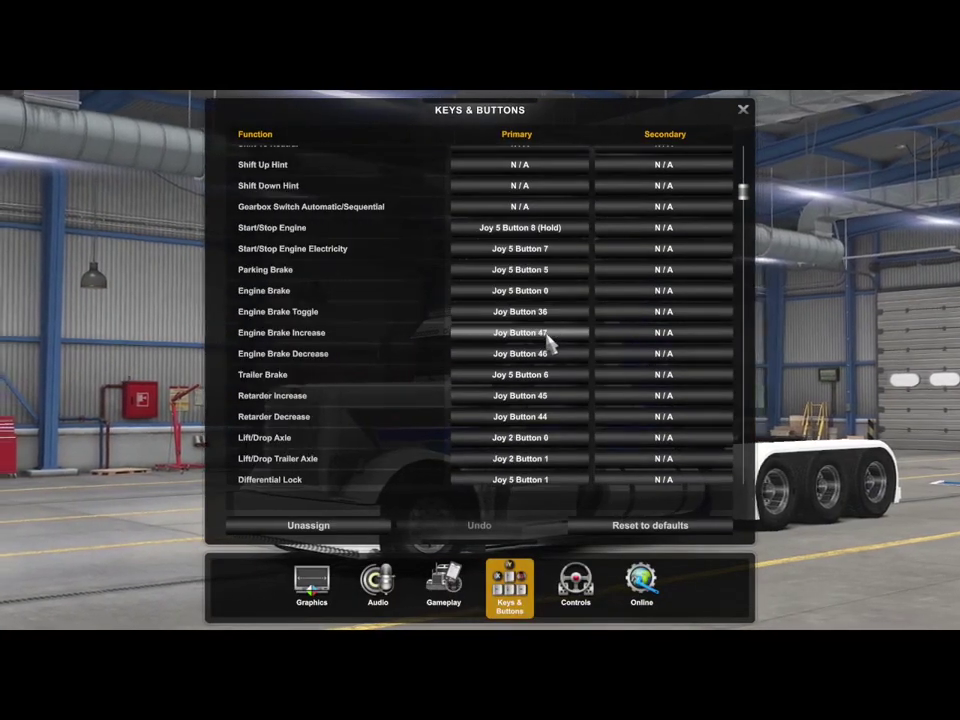
pyautogui.scroll(-3, 545, 344)
pyautogui.scroll(-4, 542, 342)
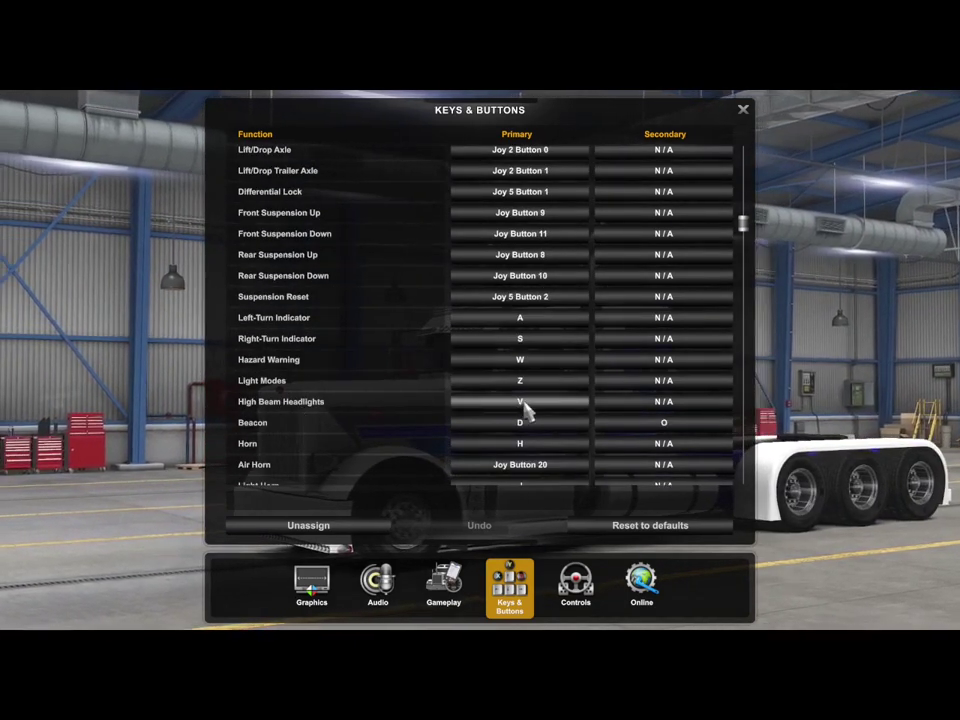
pyautogui.click(743, 112)
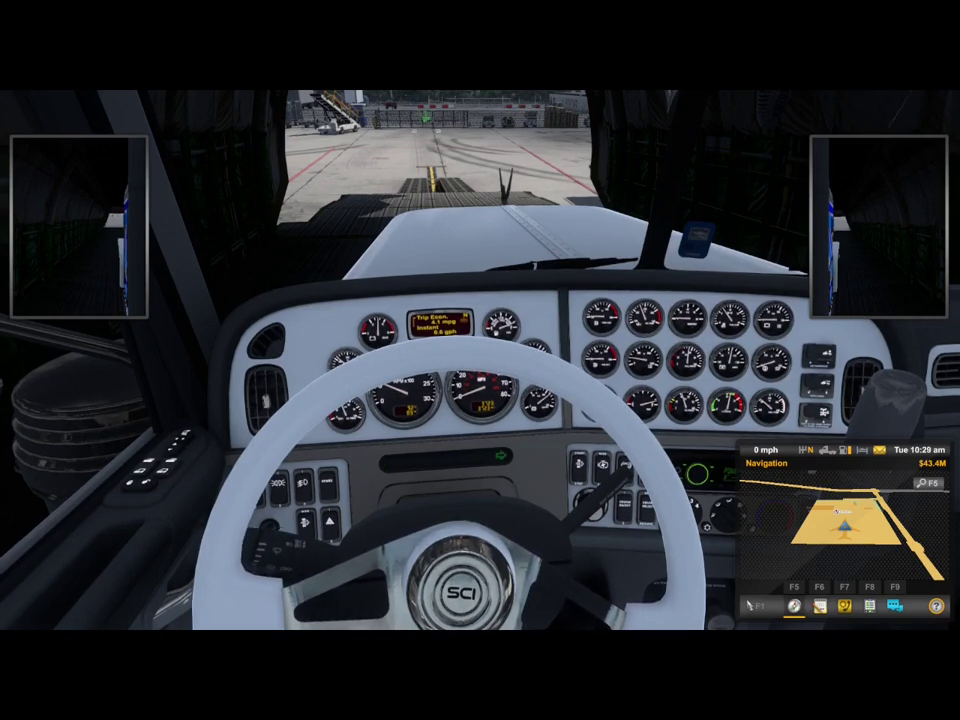
# Open the truck game's options overview
pyautogui.press('[')
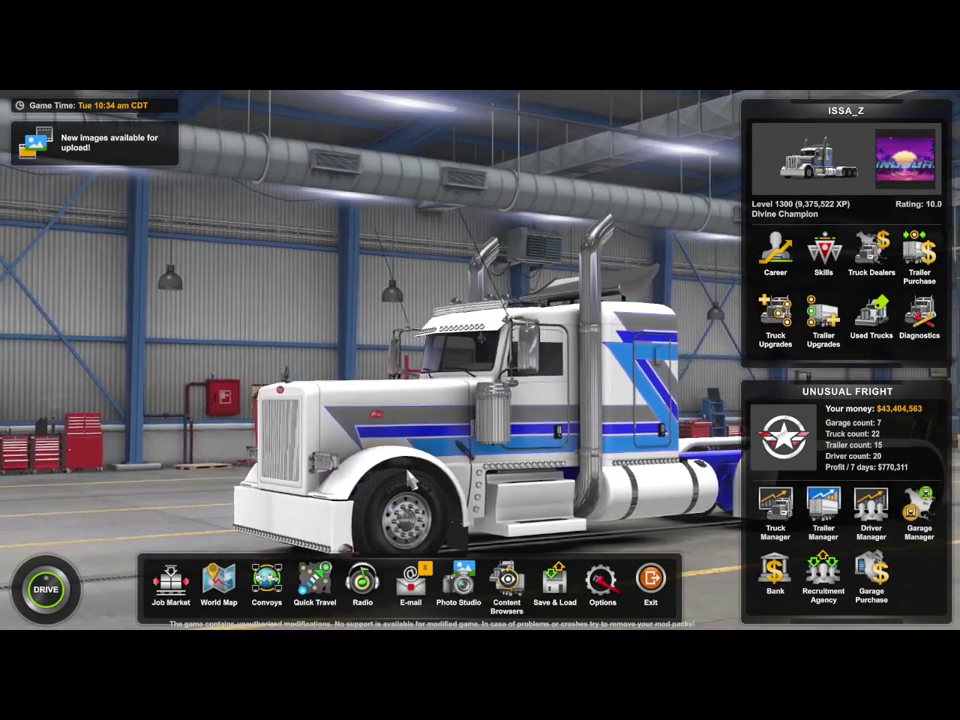
pyautogui.click(603, 584)
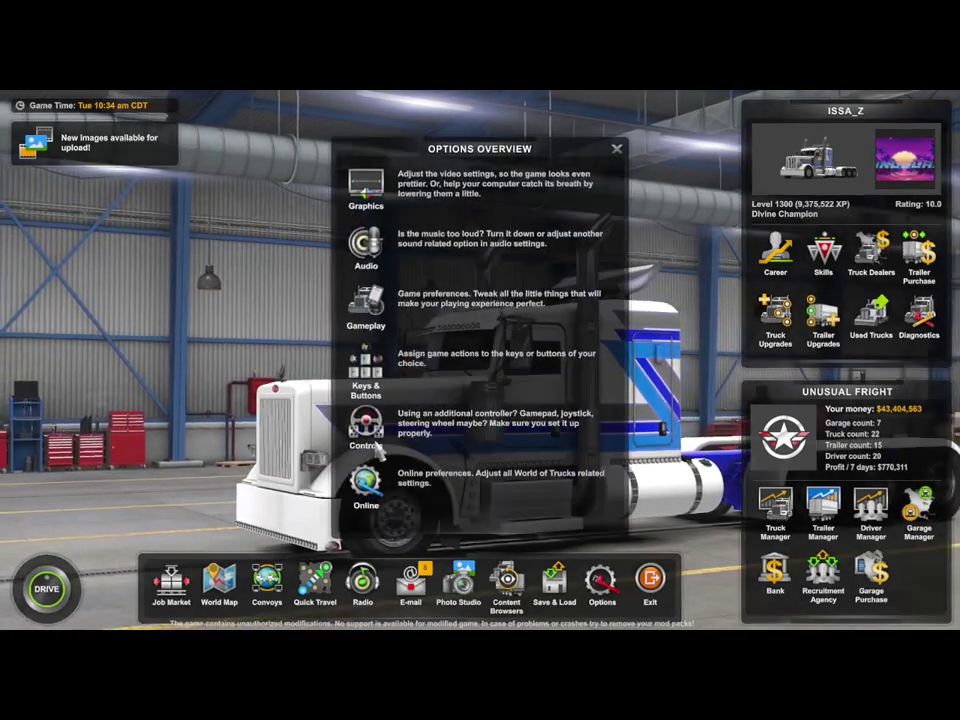